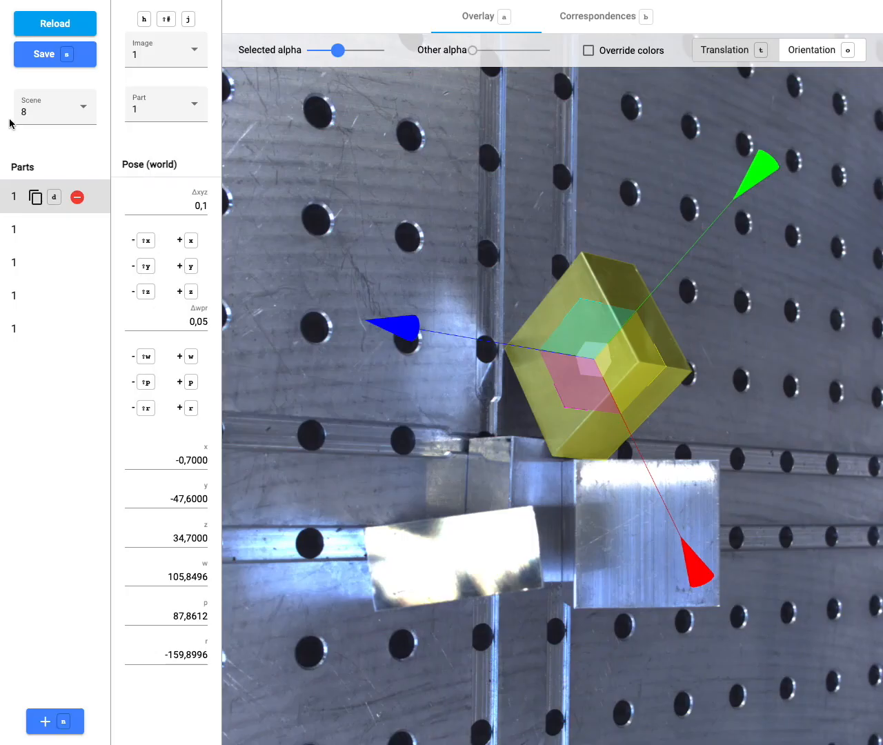
# Browse scenes 204 and 505, then return to scene 8.
pyautogui.click(23, 115)
pyautogui.click(26, 136)
pyautogui.click(30, 119)
pyautogui.click(33, 170)
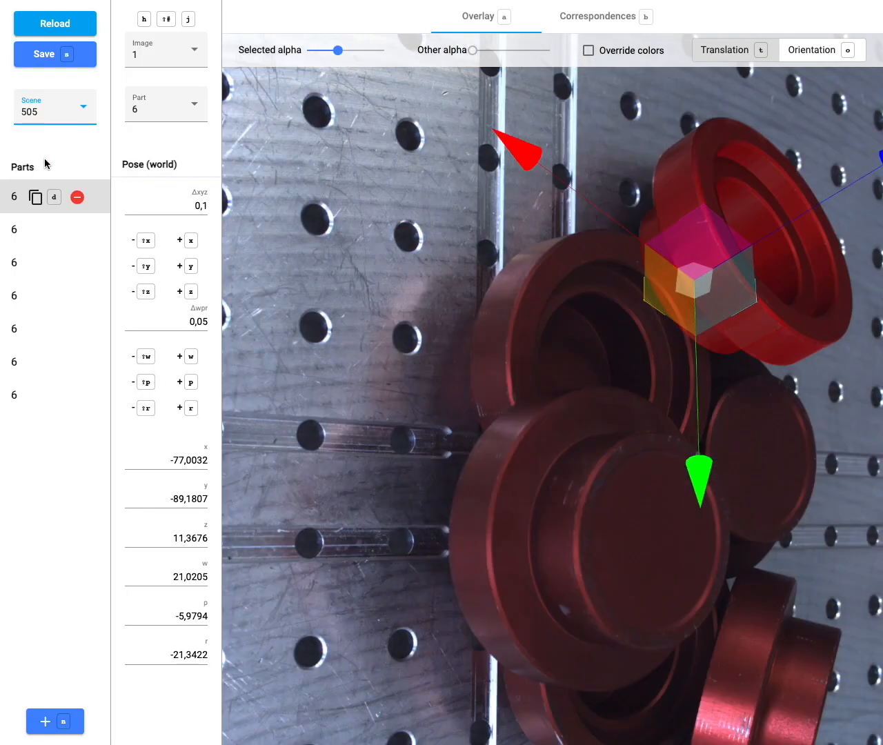
pyautogui.click(54, 126)
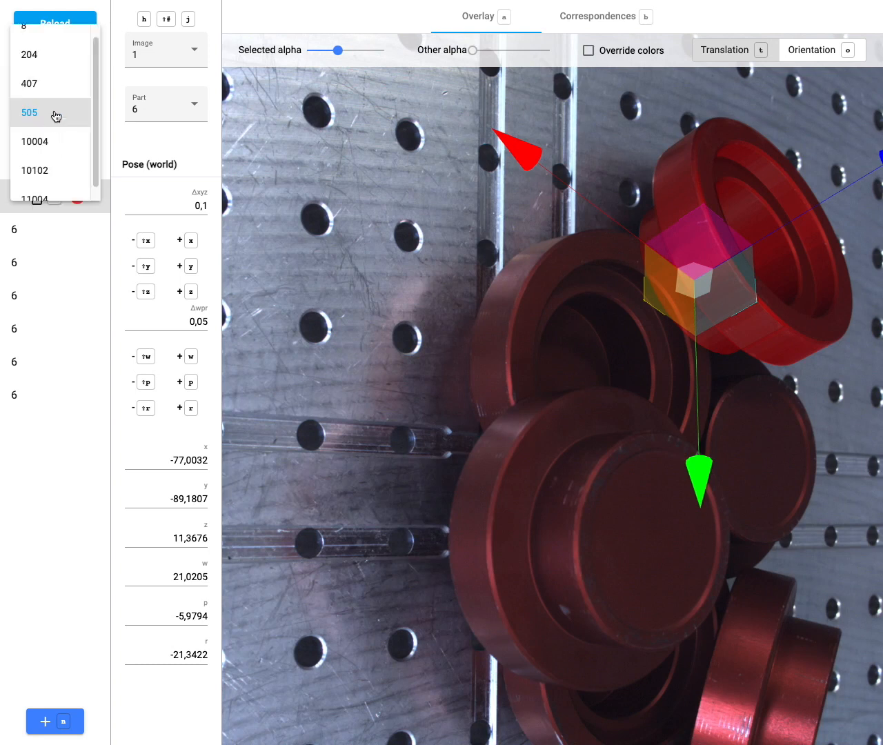
pyautogui.scroll(1, 55, 104)
pyautogui.click(45, 52)
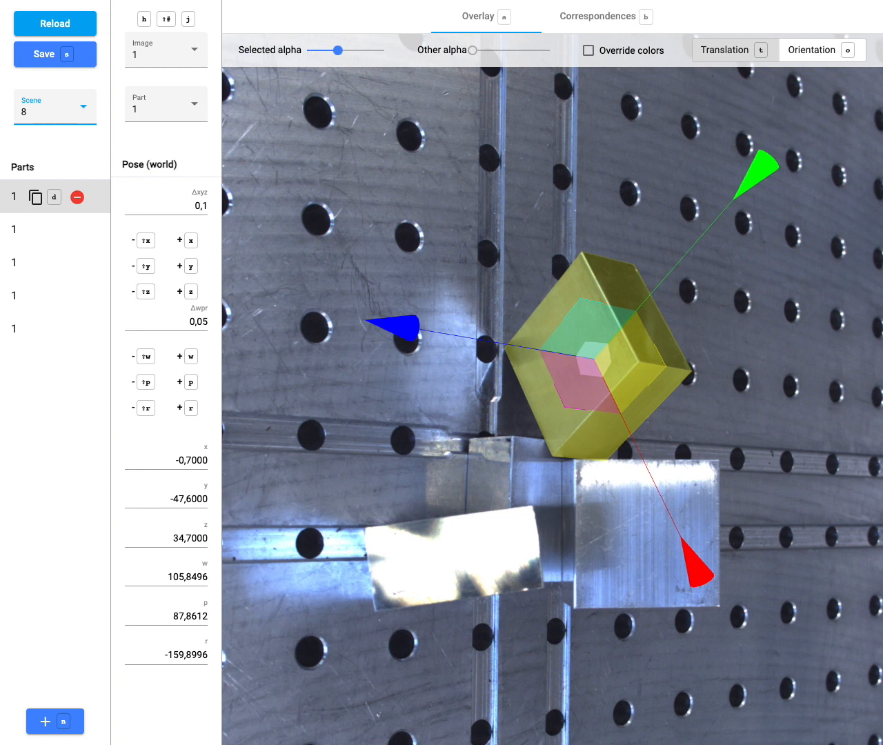
# Review the pose overlays of scene 8's second through fifth parts.
pyautogui.click(25, 238)
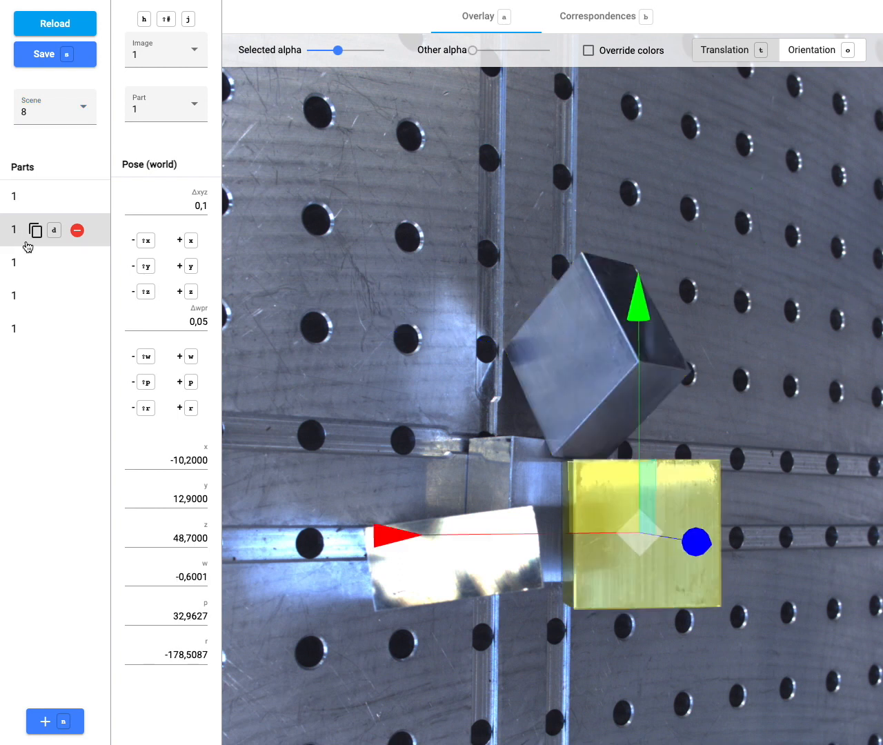
pyautogui.click(36, 278)
pyautogui.click(35, 295)
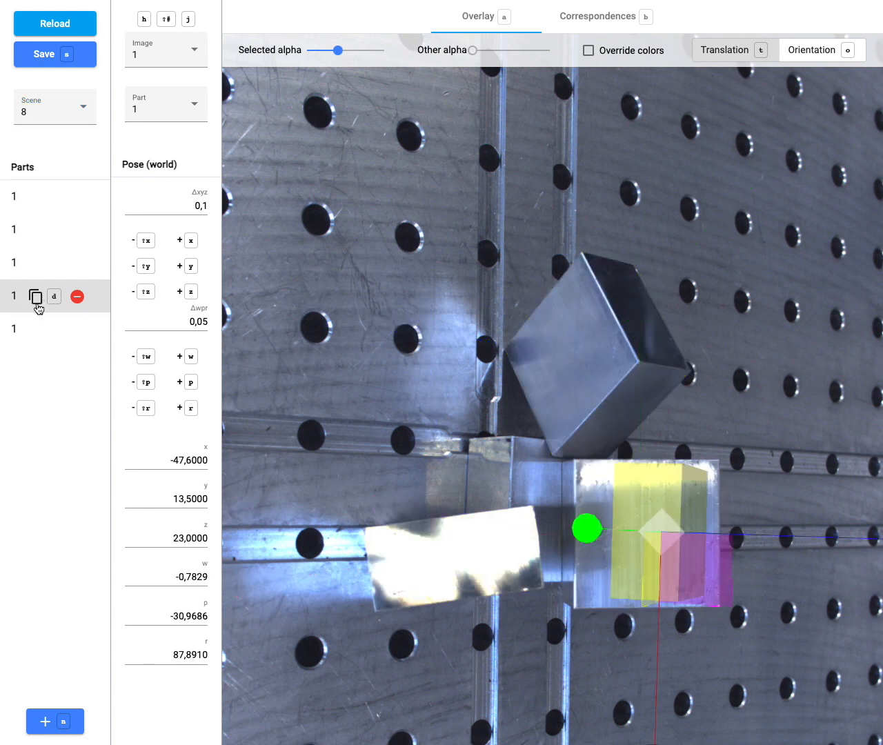
pyautogui.click(36, 333)
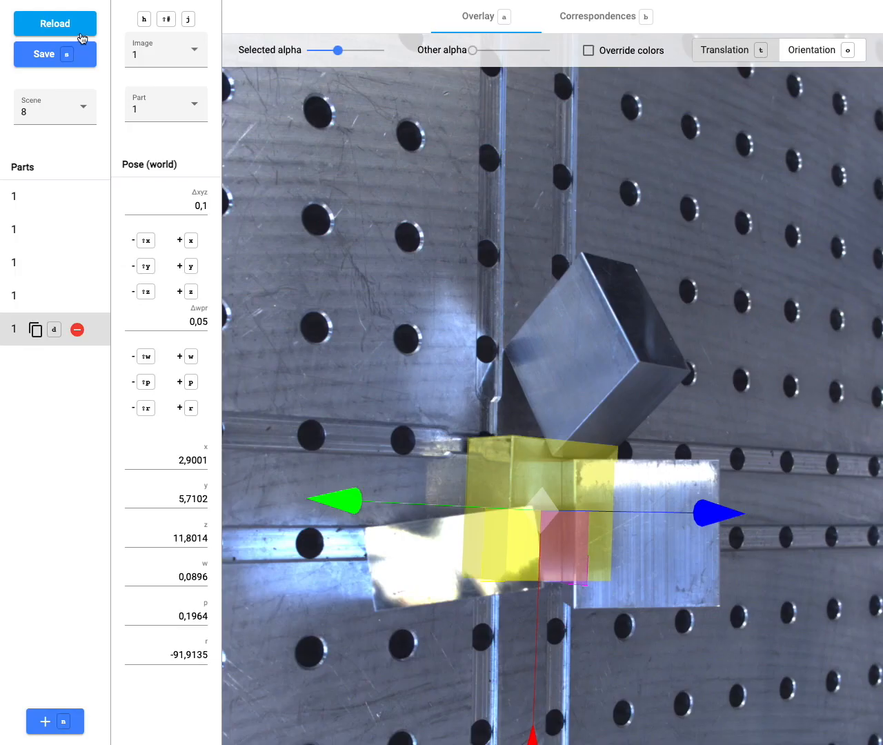
# Compare the part overlay against camera images 2, 4 and 6.
pyautogui.click(144, 50)
pyautogui.click(148, 83)
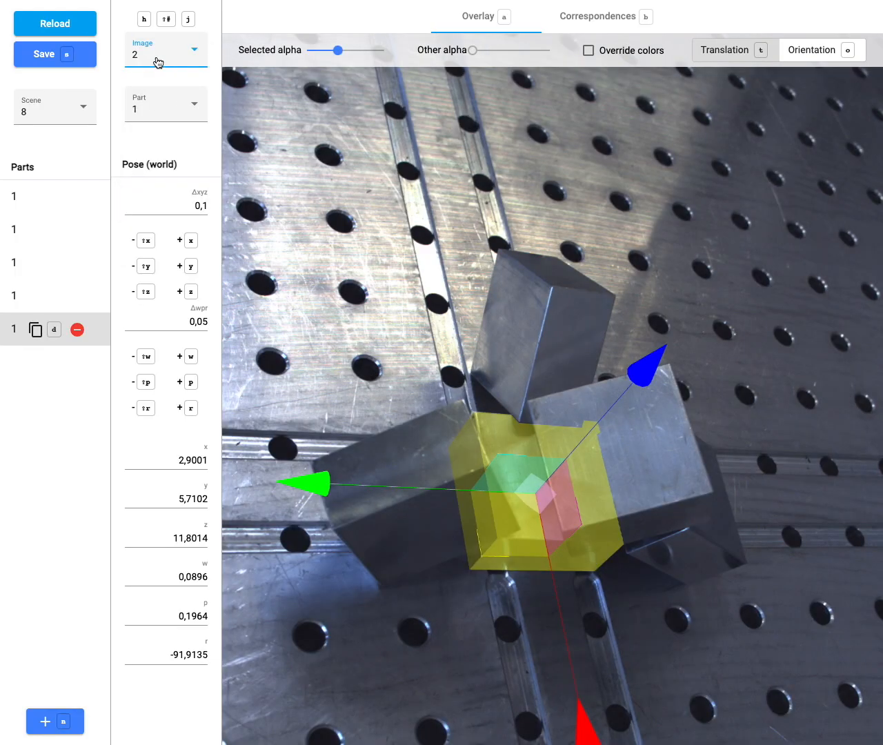
pyautogui.click(158, 63)
pyautogui.click(155, 103)
pyautogui.click(166, 59)
pyautogui.click(163, 112)
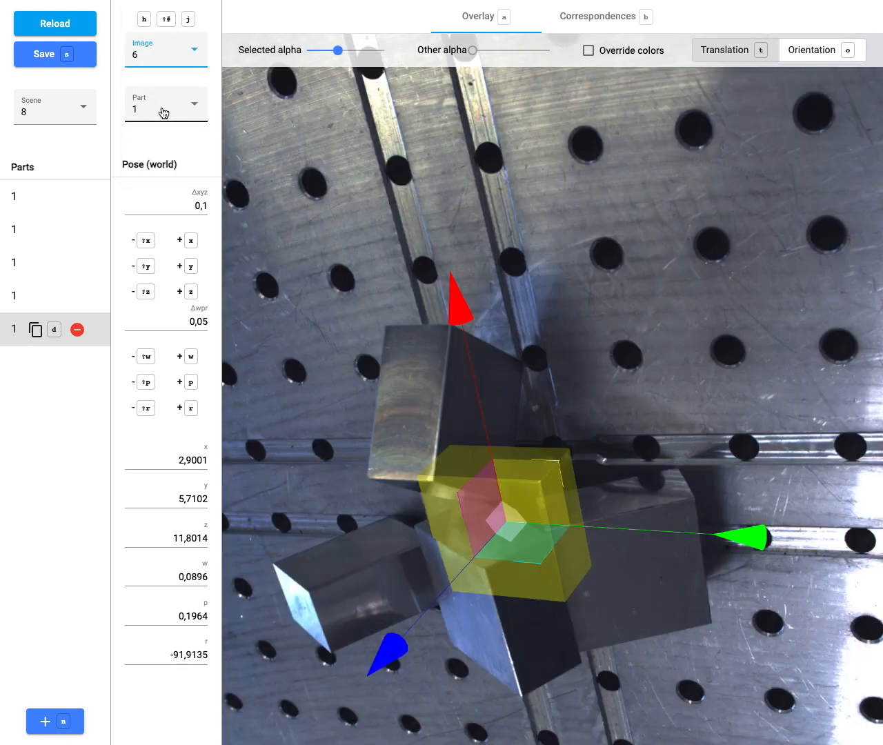
# Return to camera image 1 and select the first part.
pyautogui.click(172, 62)
pyautogui.scroll(2, 171, 66)
pyautogui.click(163, 22)
pyautogui.click(39, 186)
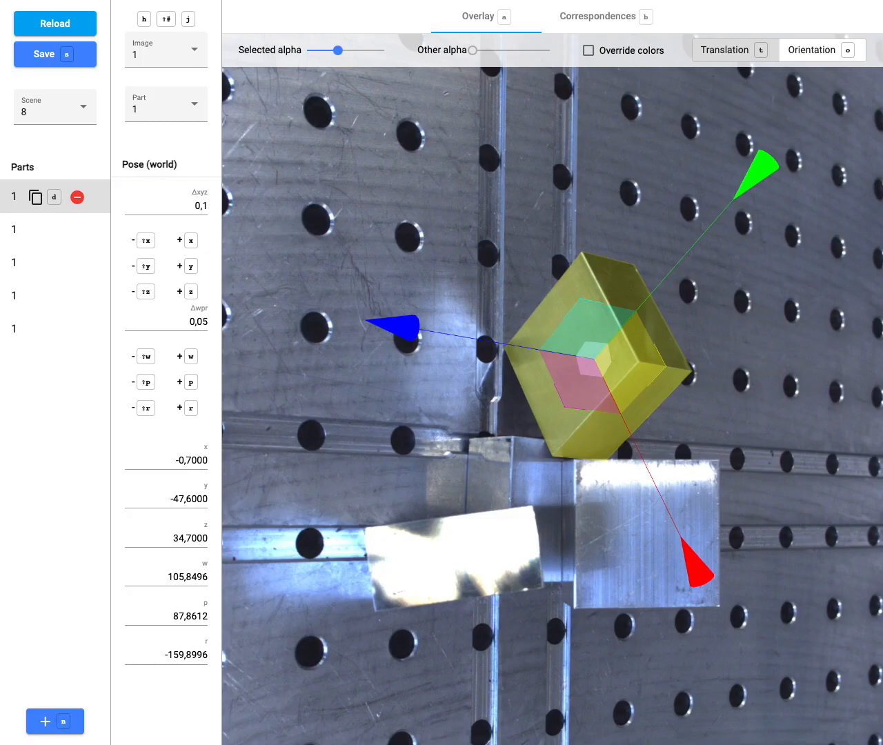
# Shift the cube along its blue and green axes, then tilt it to z 34.43, r -160.43.
pyautogui.moveTo(391, 330)
pyautogui.mouseDown()
pyautogui.moveTo(357, 316)
pyautogui.moveTo(420, 311)
pyautogui.moveTo(395, 321)
pyautogui.mouseUp()
pyautogui.moveTo(736, 176); pyautogui.dragTo(772, 163)
pyautogui.click(818, 51)
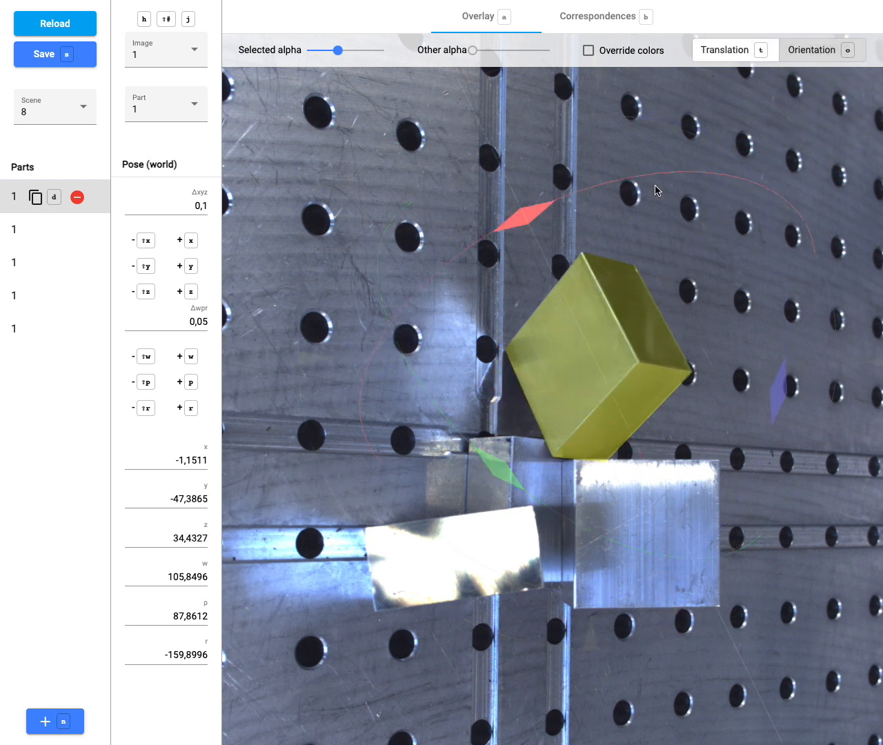
pyautogui.moveTo(476, 455)
pyautogui.mouseDown()
pyautogui.moveTo(503, 474)
pyautogui.moveTo(482, 459)
pyautogui.moveTo(486, 468)
pyautogui.mouseUp()
pyautogui.moveTo(787, 348)
pyautogui.mouseDown()
pyautogui.moveTo(786, 366)
pyautogui.moveTo(788, 346)
pyautogui.mouseUp()
# Set the translation step to 10 and test nudging the cube along +x and -x.
pyautogui.doubleClick(155, 204)
pyautogui.write('10')
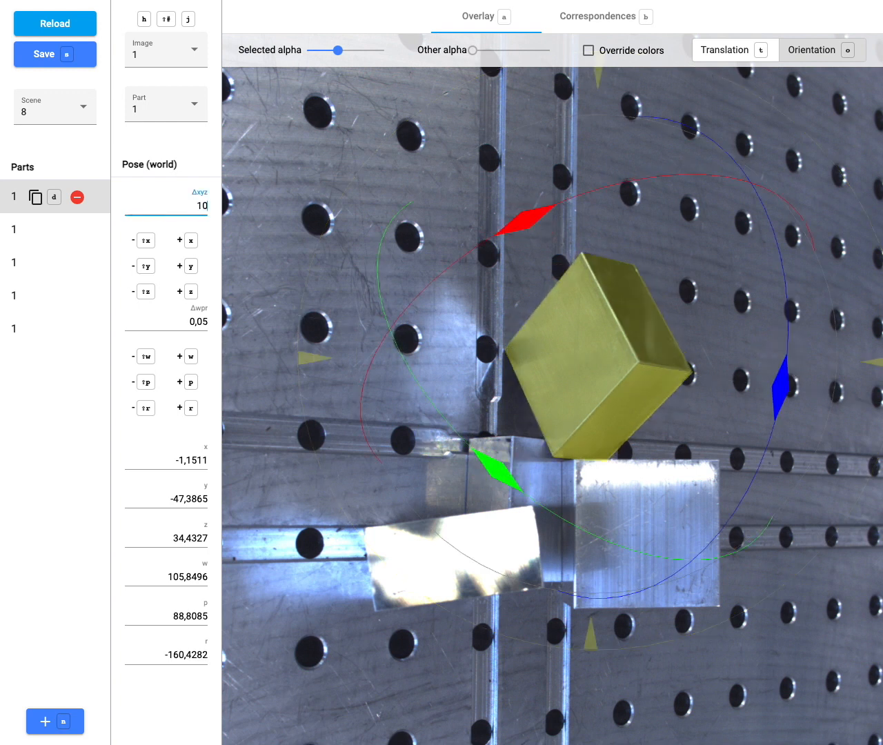
pyautogui.click(189, 240)
pyautogui.click(187, 240)
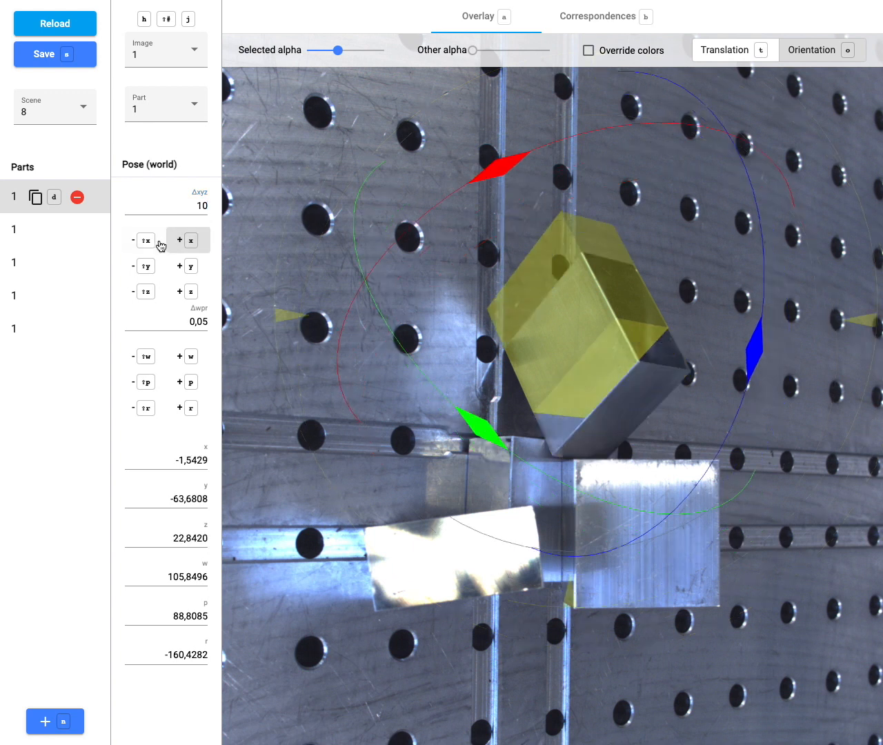
pyautogui.click(150, 241)
pyautogui.click(151, 243)
# Change the translation step to 1 and nudge the cube along +x and back.
pyautogui.doubleClick(175, 208)
pyautogui.write('1')
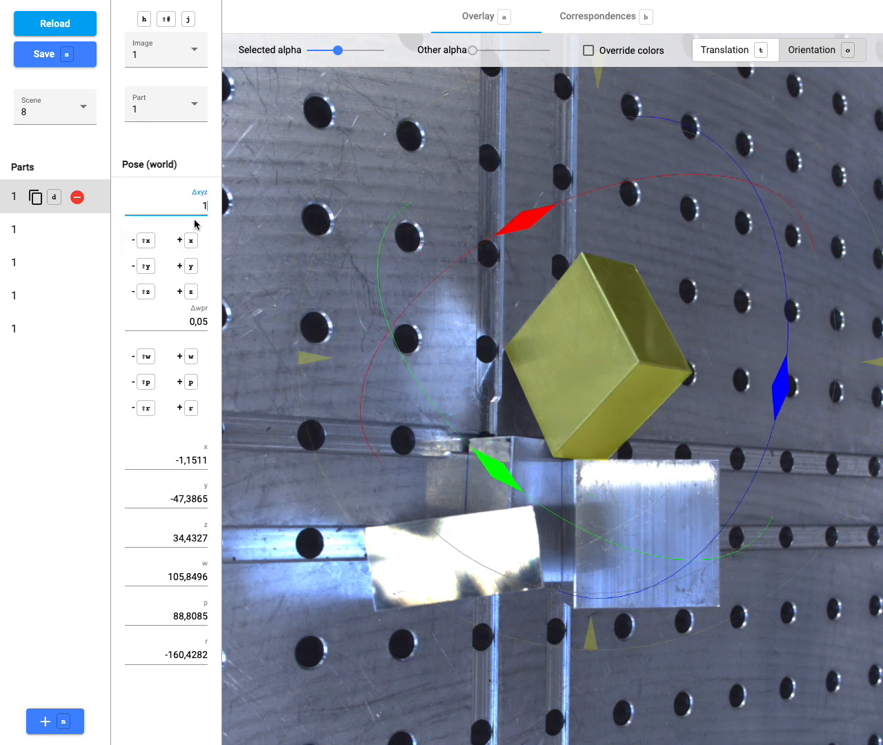
pyautogui.click(191, 240)
pyautogui.click(191, 240)
pyautogui.click(191, 240)
pyautogui.click(152, 241)
pyautogui.click(153, 243)
# With a 0.1 translation step, fine-tune the cube's x position to -1.1609.
pyautogui.doubleClick(168, 207)
pyautogui.write('0')
pyautogui.click(192, 241)
pyautogui.click(191, 241)
pyautogui.click(191, 242)
pyautogui.click(192, 241)
pyautogui.click(191, 242)
pyautogui.click(191, 242)
pyautogui.click(191, 241)
pyautogui.click(191, 241)
pyautogui.click(145, 240)
pyautogui.click(145, 240)
pyautogui.click(145, 240)
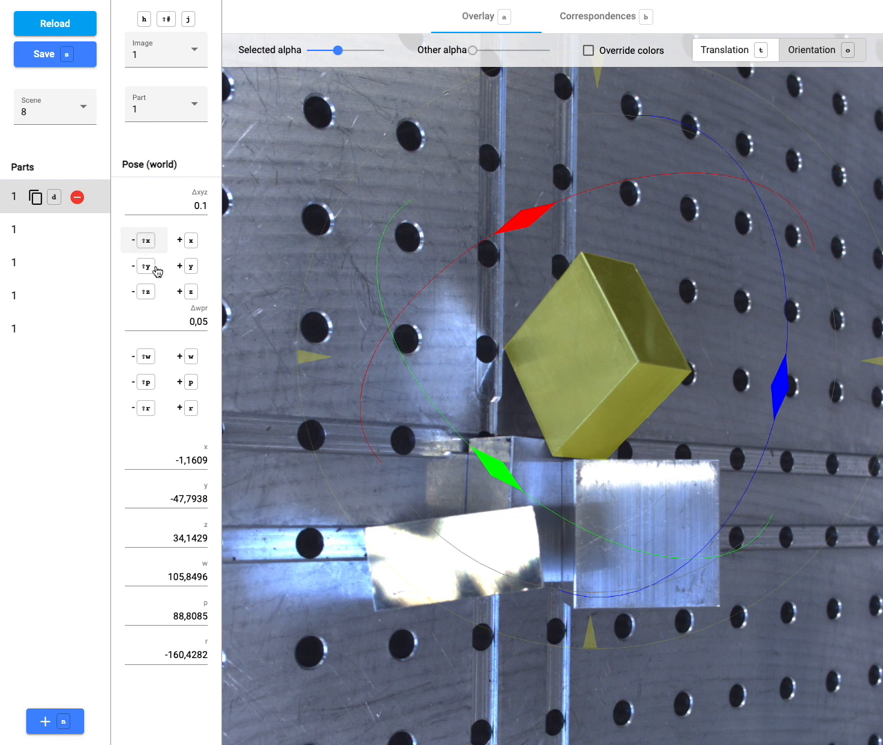
# Set the rotation step to 5 and roll the cube forward and back.
pyautogui.doubleClick(174, 323)
pyautogui.write('5')
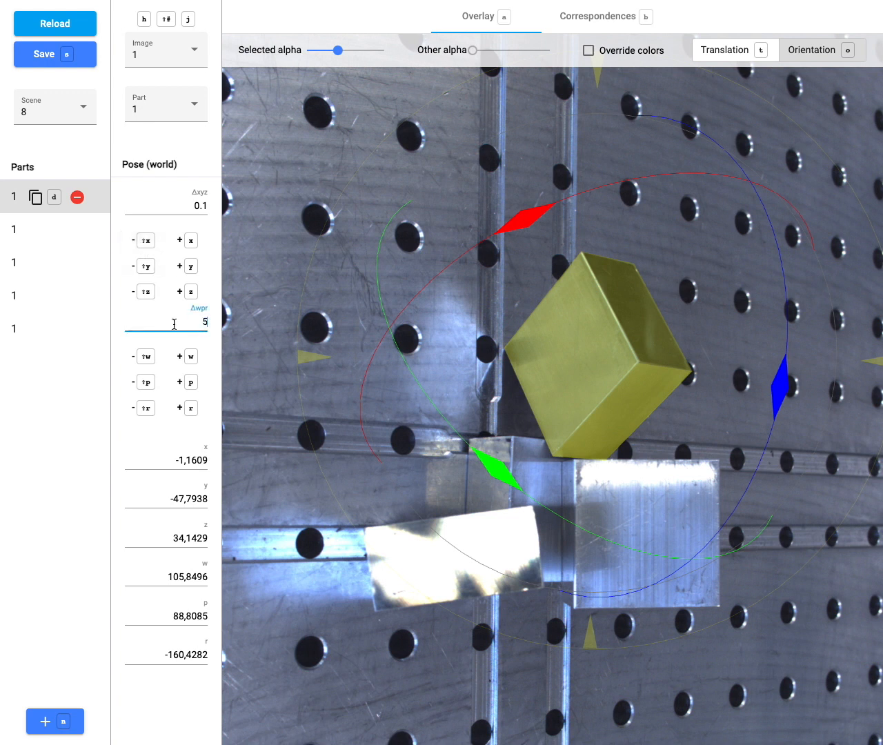
pyautogui.click(187, 406)
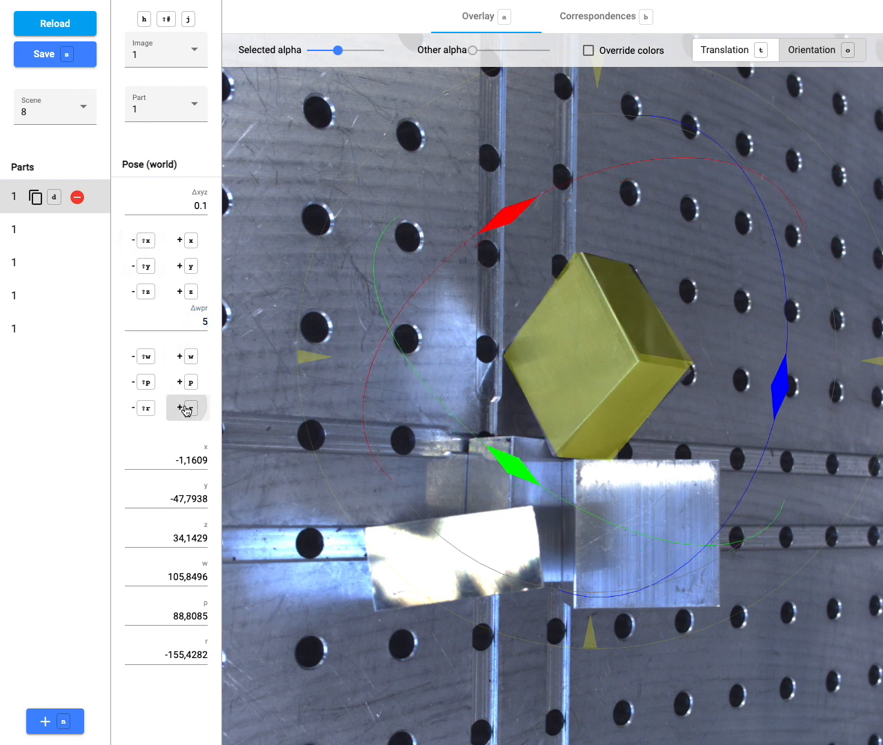
pyautogui.click(187, 407)
pyautogui.click(154, 409)
pyautogui.click(155, 411)
# Change the rotation step to 1 and roll the cube forward and back.
pyautogui.doubleClick(178, 323)
pyautogui.write('1')
pyautogui.click(186, 408)
pyautogui.click(187, 409)
pyautogui.click(187, 409)
pyautogui.click(147, 408)
pyautogui.click(148, 409)
pyautogui.click(150, 411)
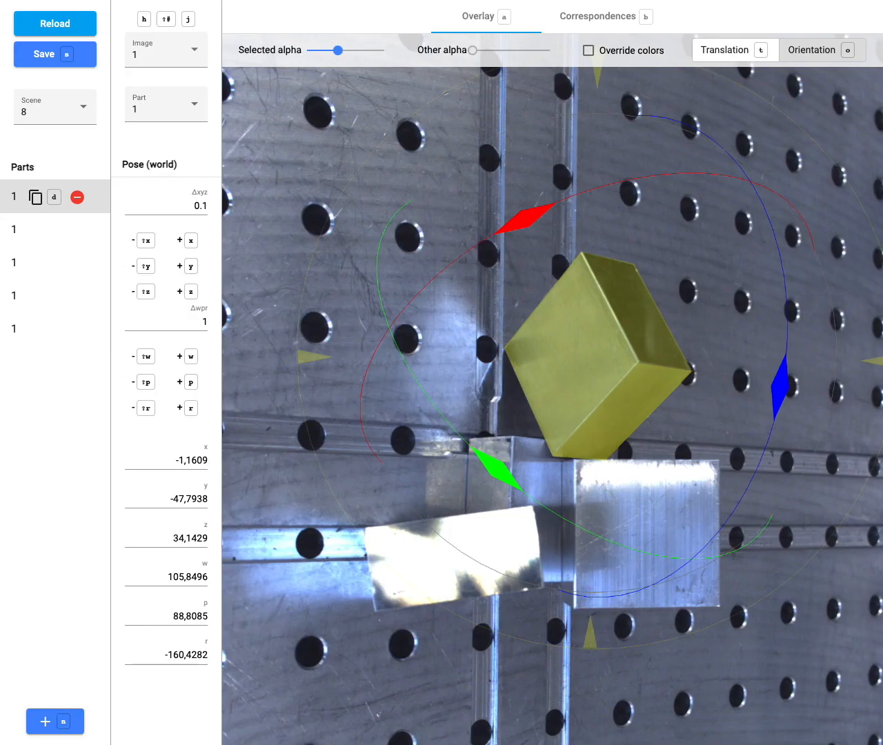
# Enable Override colors with adjusted alpha, delete the cube part, and add a new zero-pose part.
pyautogui.moveTo(473, 50); pyautogui.dragTo(517, 54)
pyautogui.moveTo(337, 50); pyautogui.dragTo(345, 51)
pyautogui.click(590, 53)
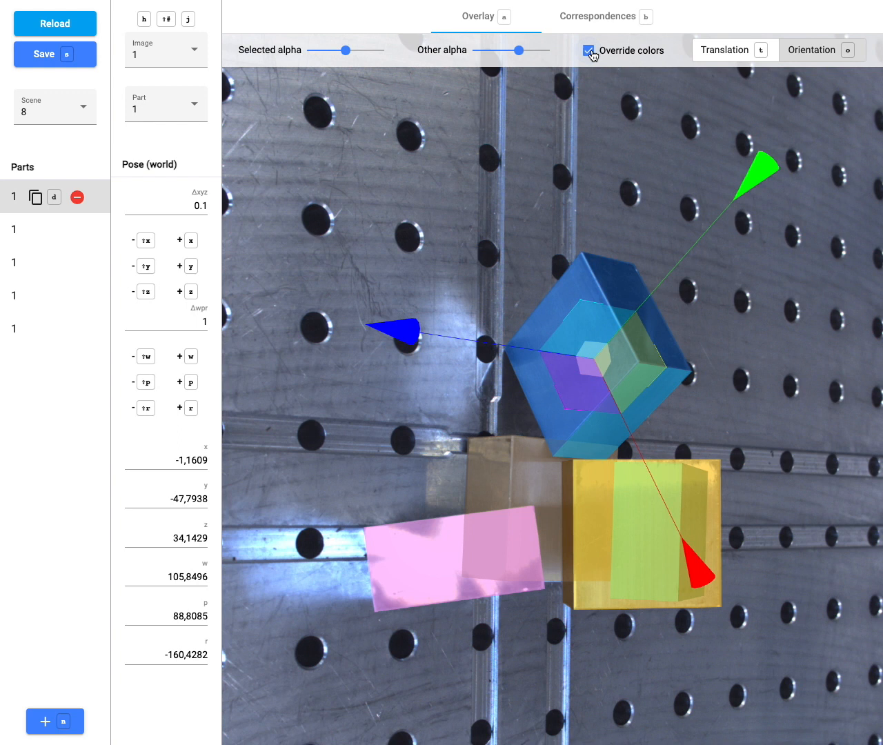
pyautogui.moveTo(519, 51); pyautogui.dragTo(464, 51)
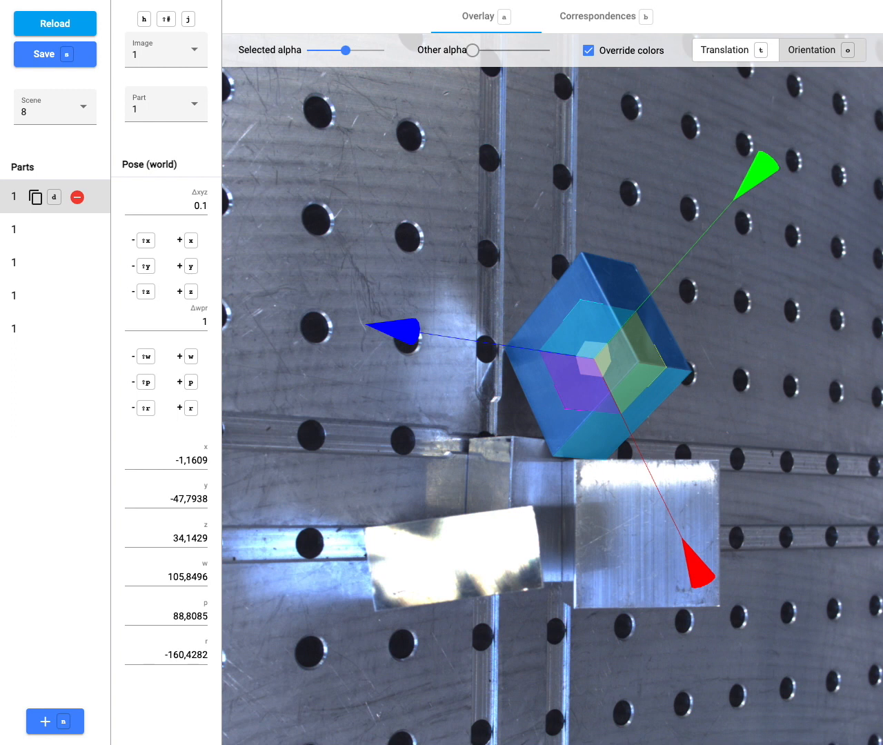
pyautogui.click(76, 198)
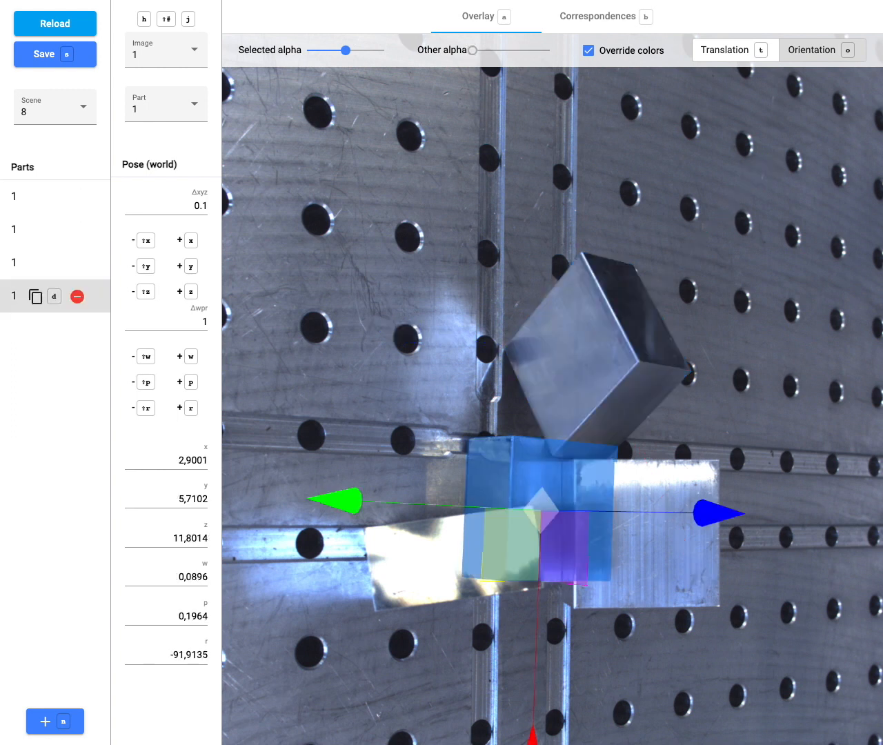
pyautogui.click(65, 719)
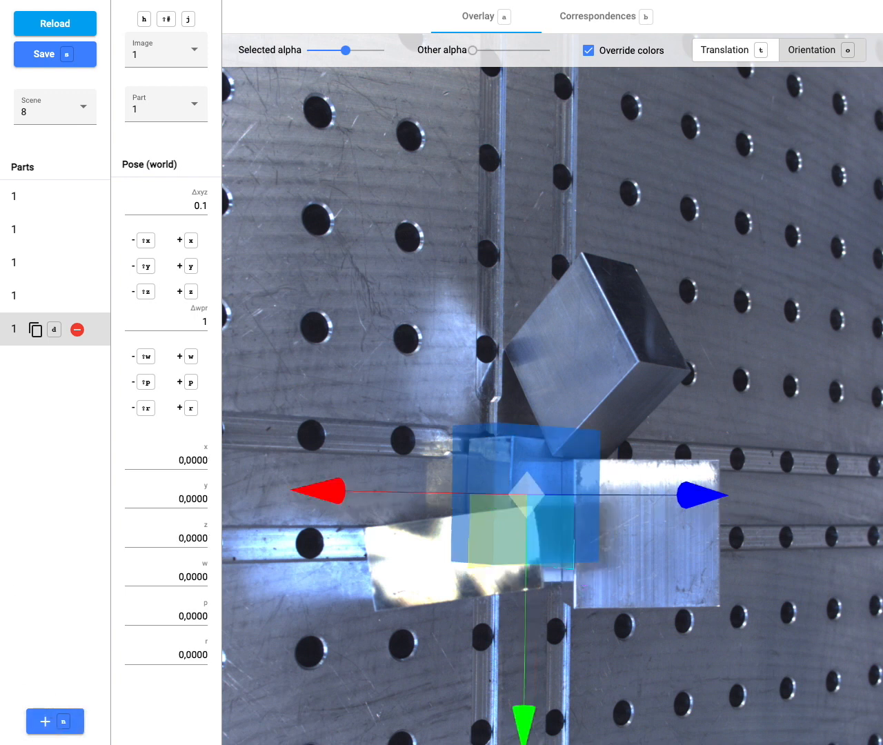
# In the point correspondences view, create correspondence 0 at the cube's top corner in the photo.
pyautogui.click(579, 25)
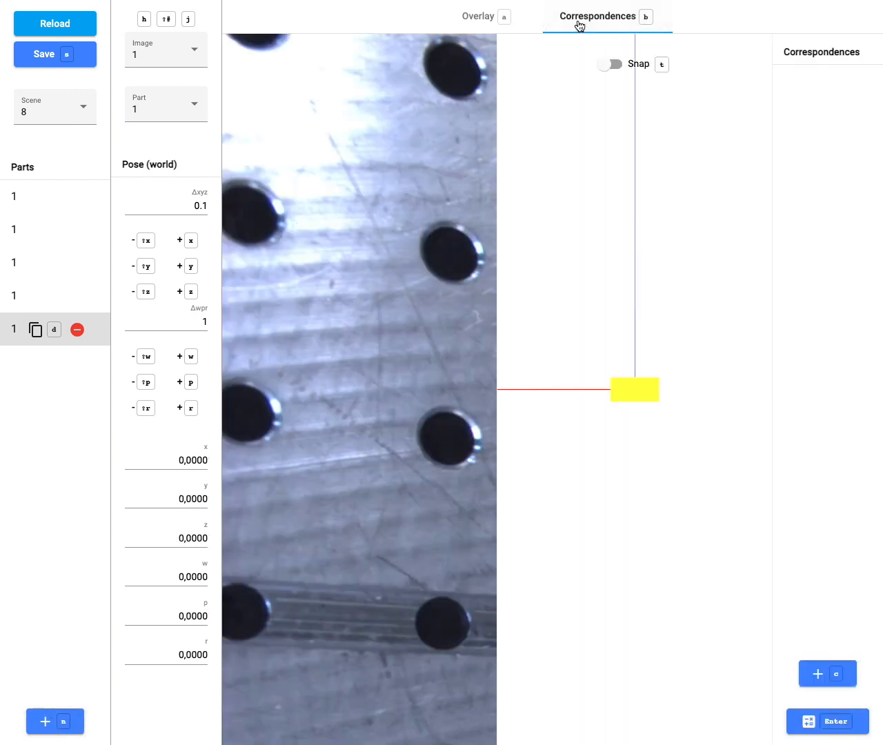
pyautogui.scroll(-4, 388, 203)
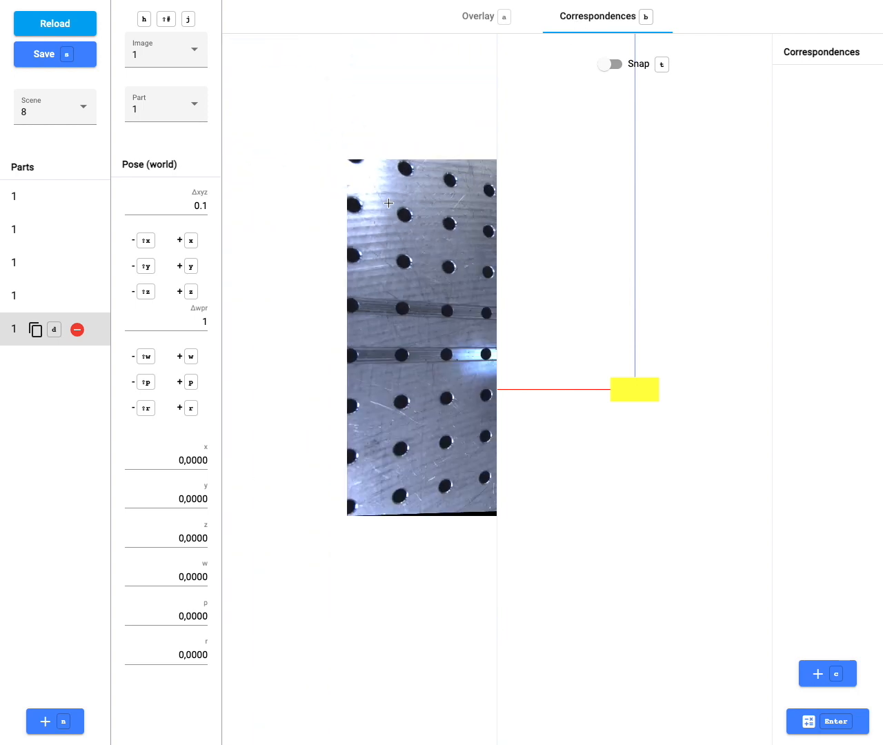
pyautogui.scroll(5, 380, 317)
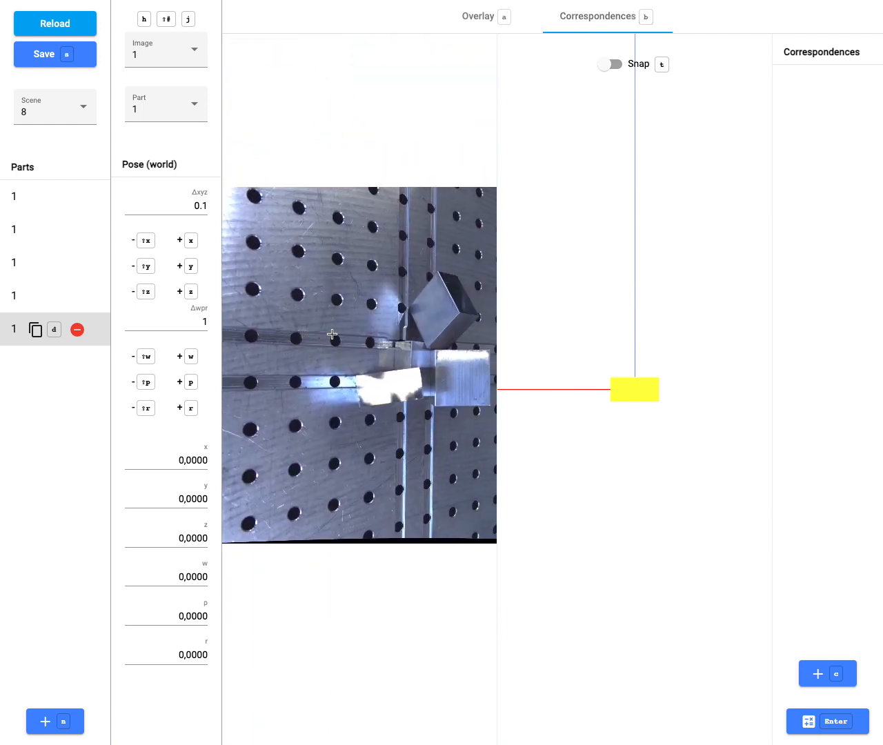
pyautogui.moveTo(725, 351)
pyautogui.mouseDown()
pyautogui.moveTo(656, 382)
pyautogui.moveTo(620, 459)
pyautogui.mouseUp()
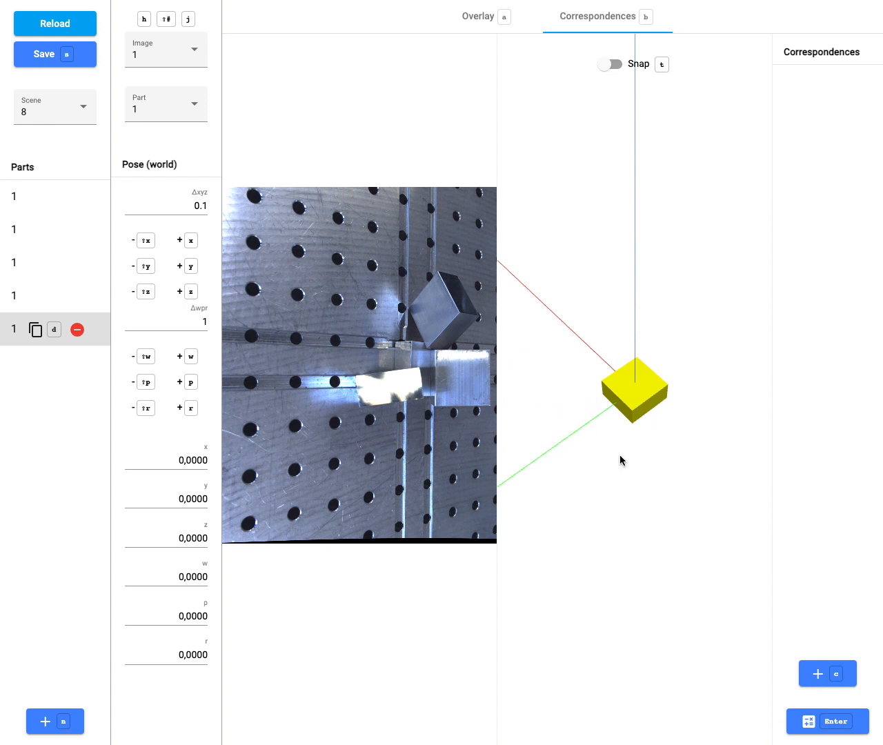
pyautogui.click(820, 681)
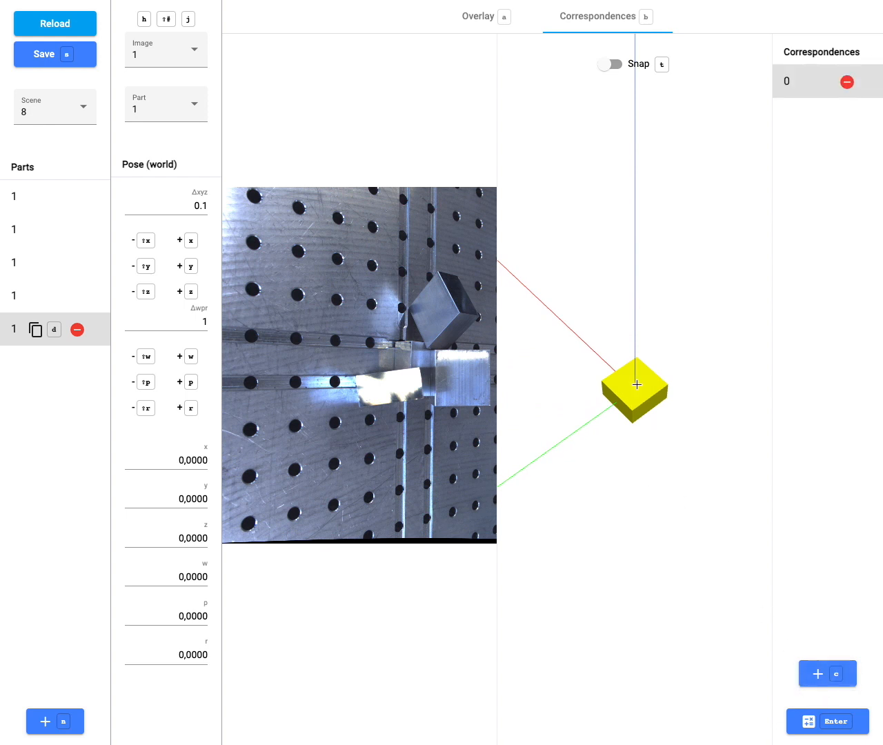
pyautogui.scroll(4, 642, 348)
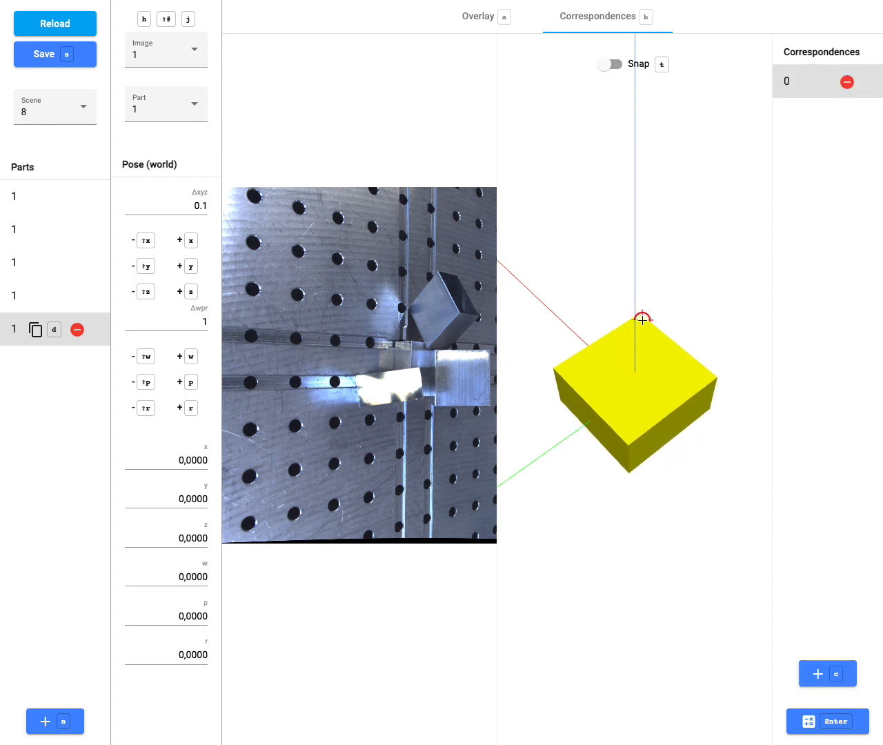
pyautogui.scroll(5, 449, 274)
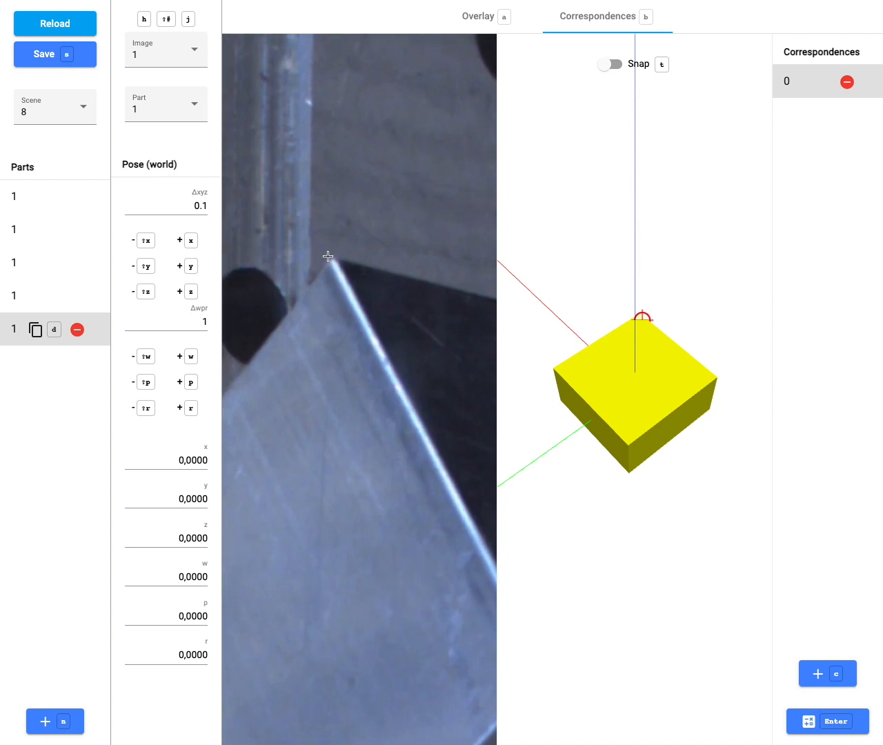
pyautogui.click(331, 258)
pyautogui.scroll(-5, 331, 260)
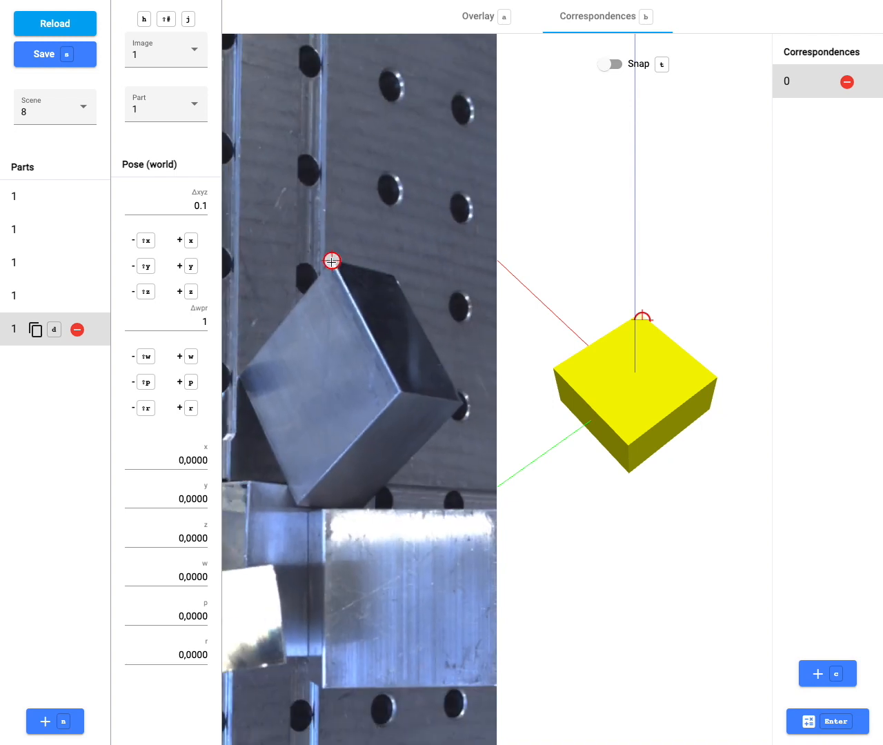
# Add correspondence 1 pairing the cube's side corner in photo and model, and enable Snap.
pyautogui.press('c')
pyautogui.scroll(5, 400, 395)
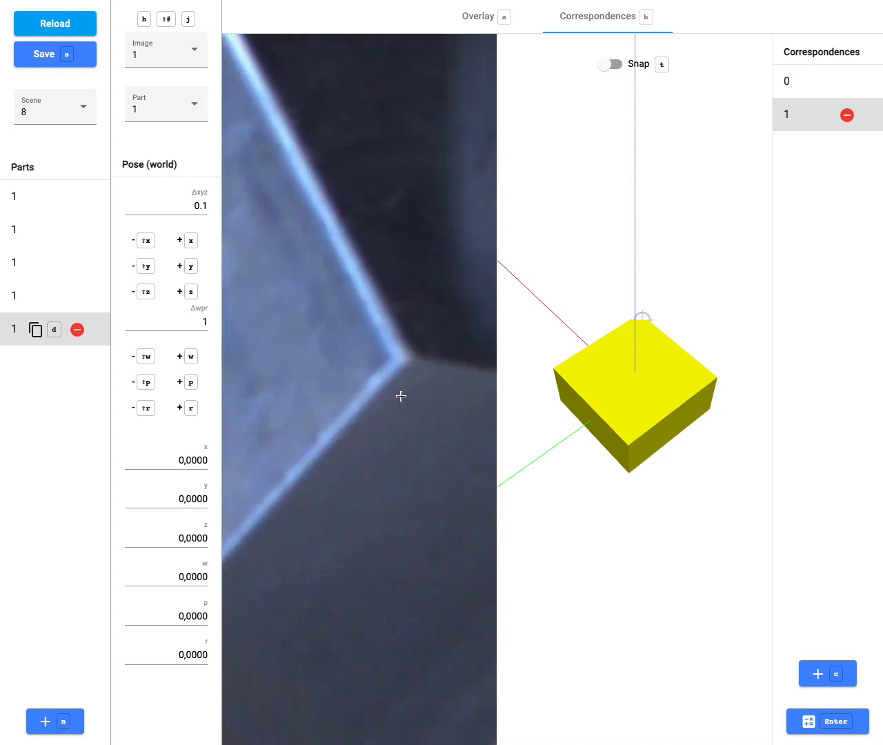
pyautogui.click(400, 357)
pyautogui.click(707, 377)
pyautogui.moveTo(686, 396); pyautogui.dragTo(619, 360)
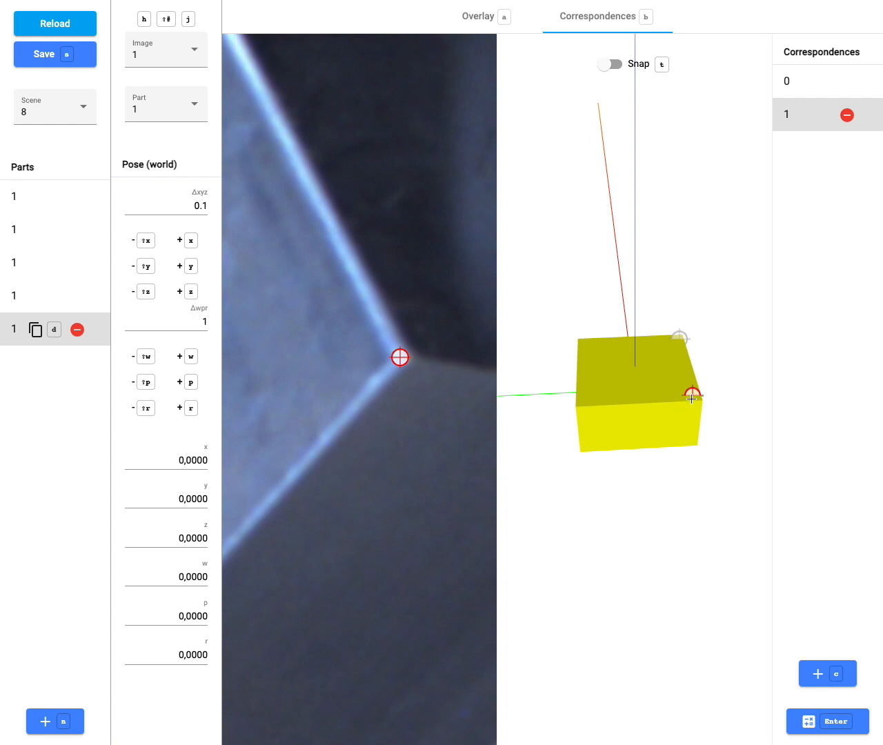
pyautogui.click(699, 404)
pyautogui.click(605, 66)
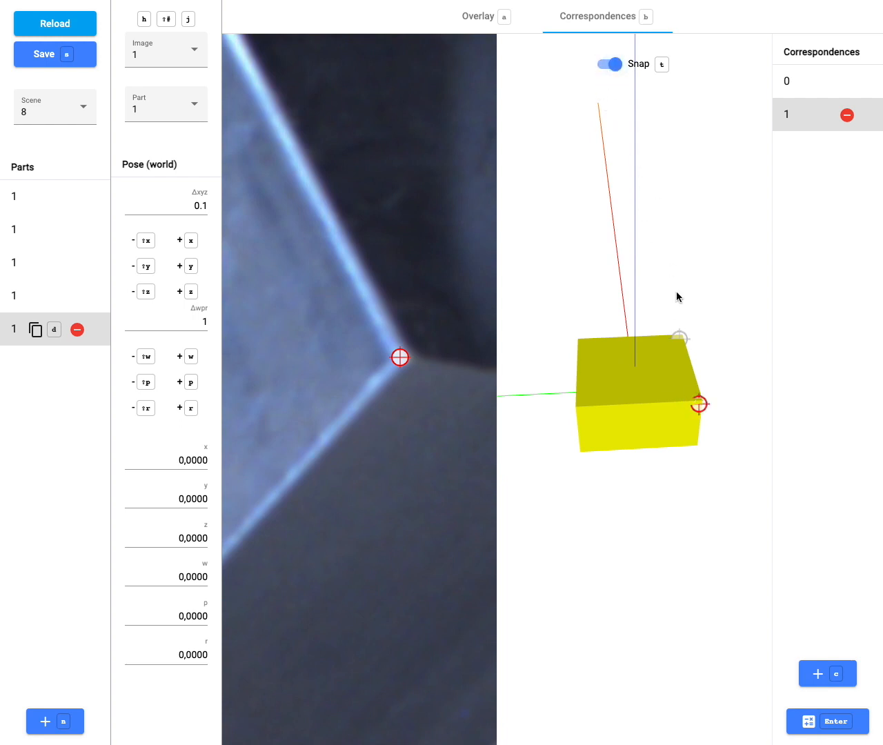
# Snap the model marker onto the cube corner and review correspondences 0 and 1.
pyautogui.click(698, 400)
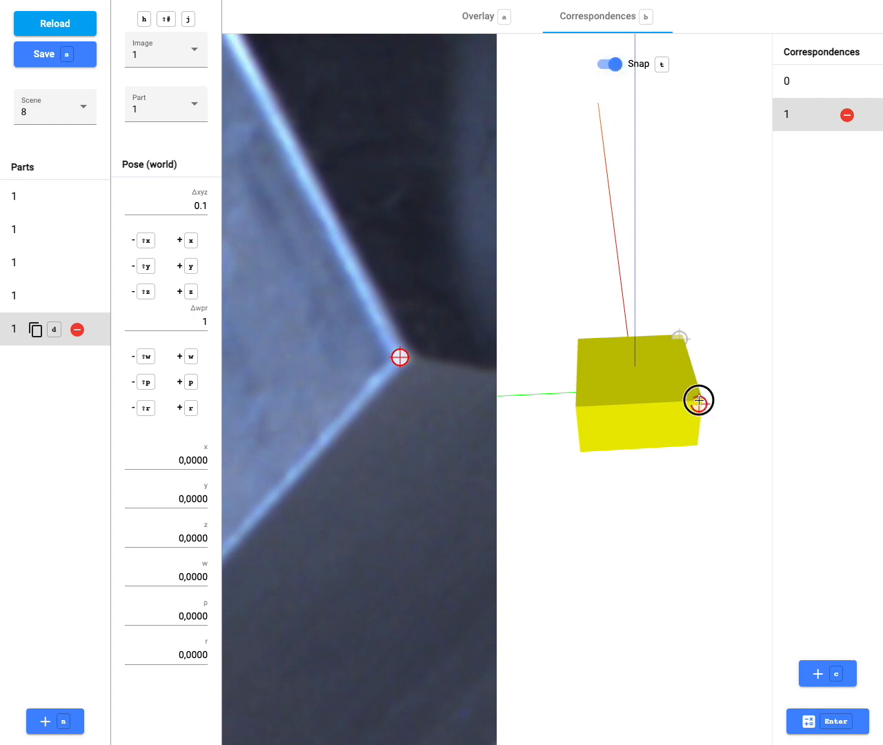
pyautogui.click(787, 85)
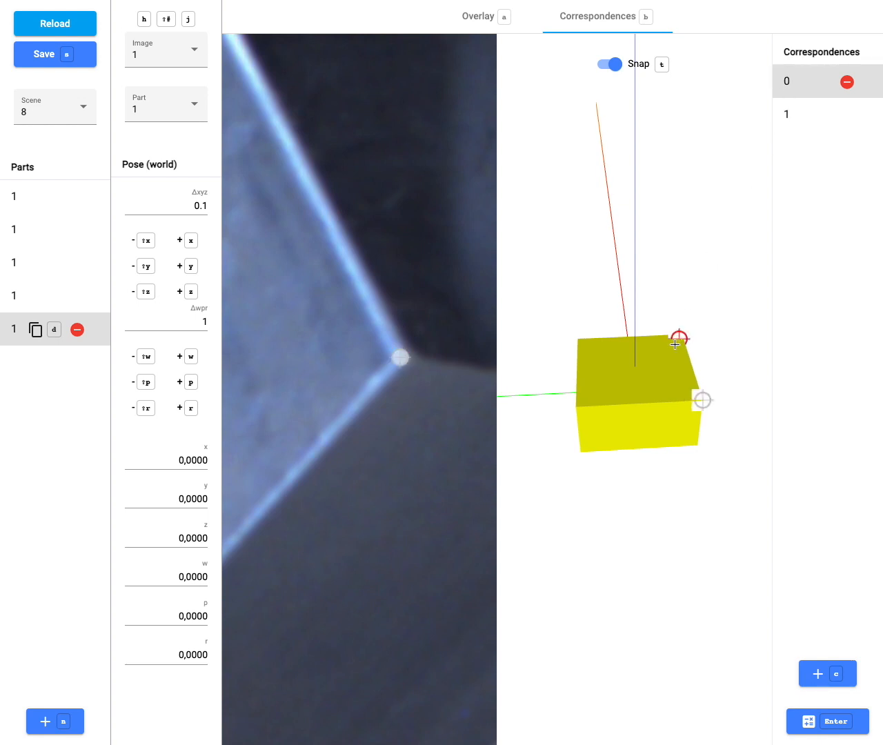
pyautogui.click(798, 117)
pyautogui.scroll(-1, 423, 292)
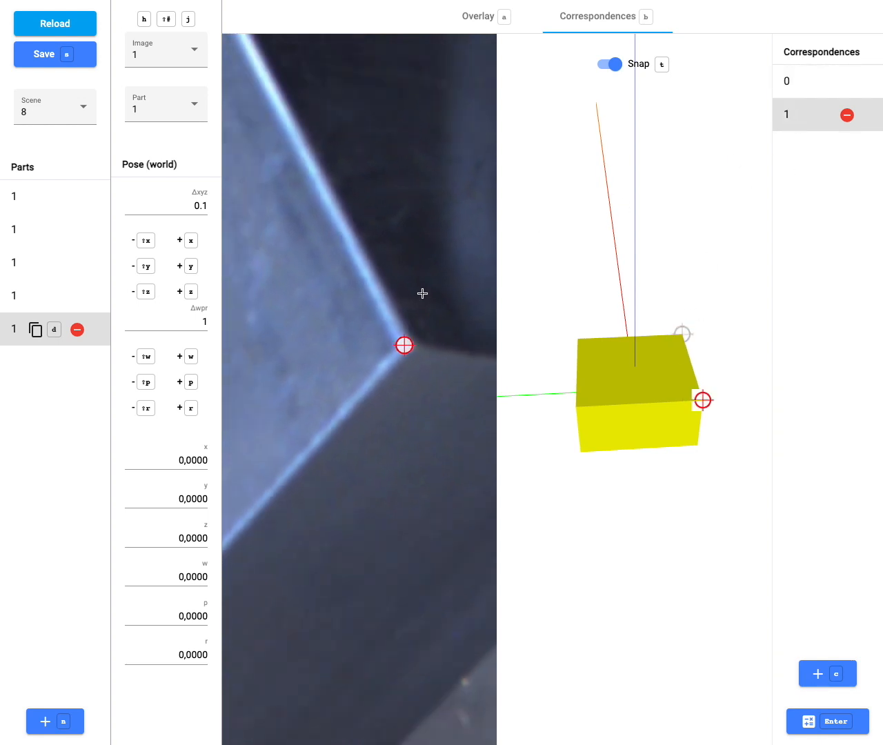
pyautogui.scroll(-10, 423, 292)
# Add correspondences 2 and 3, pairing two more cube corners in the photo and model.
pyautogui.press('c')
pyautogui.scroll(6, 389, 369)
pyautogui.click(388, 354)
pyautogui.click(575, 407)
pyautogui.press('c')
pyautogui.moveTo(271, 89); pyautogui.dragTo(314, 263)
pyautogui.click(305, 250)
pyautogui.click(581, 343)
pyautogui.moveTo(581, 344); pyautogui.dragTo(664, 373)
pyautogui.click(554, 370)
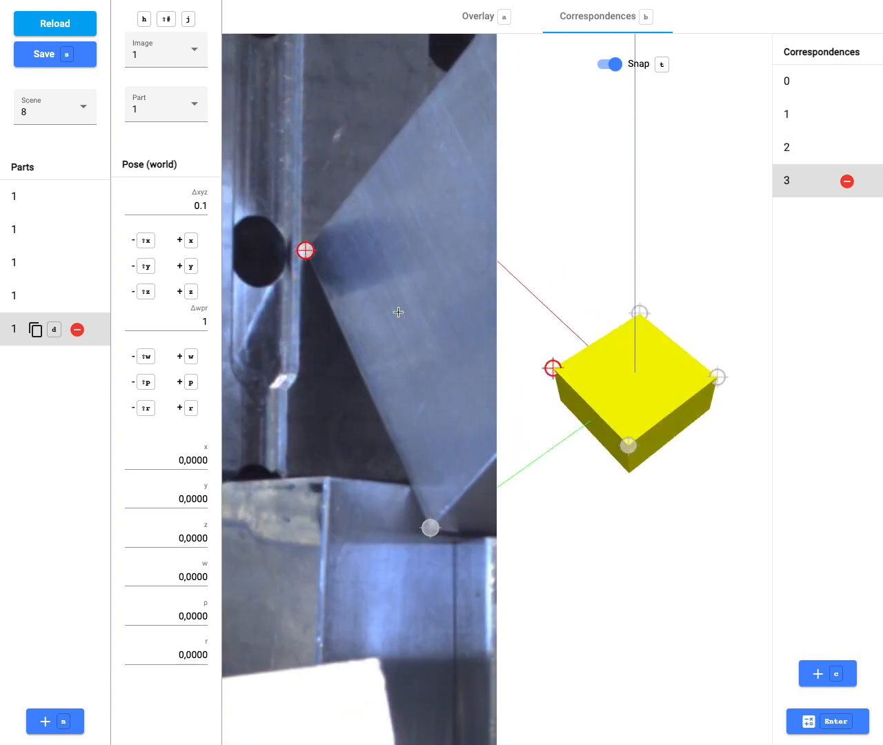
# Add correspondence 4 linking another photo corner to the cube model's lower corner.
pyautogui.scroll(-5, 398, 312)
pyautogui.moveTo(436, 309); pyautogui.dragTo(315, 370)
pyautogui.press('c')
pyautogui.scroll(8, 359, 287)
pyautogui.click(360, 284)
pyautogui.moveTo(703, 339)
pyautogui.mouseDown()
pyautogui.moveTo(676, 357)
pyautogui.moveTo(489, 247)
pyautogui.mouseUp()
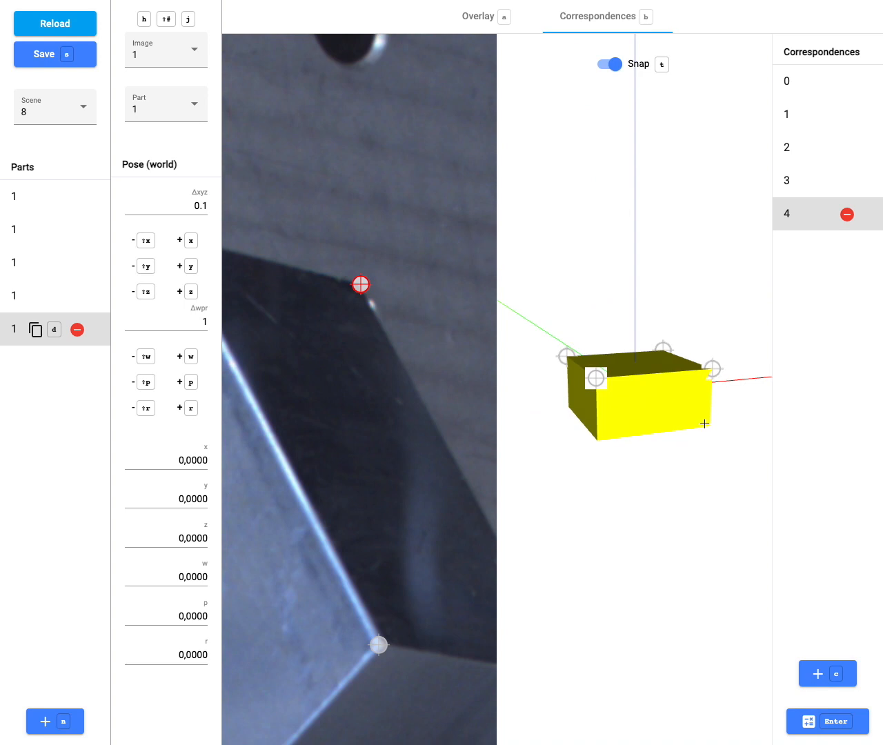
pyautogui.moveTo(704, 424); pyautogui.dragTo(682, 394)
pyautogui.click(693, 397)
# Add correspondence 5 at the corner by the hole and solve the pose (x -3.5456, y -48.1125, z 31.3890).
pyautogui.moveTo(372, 419); pyautogui.dragTo(226, 344)
pyautogui.press('c')
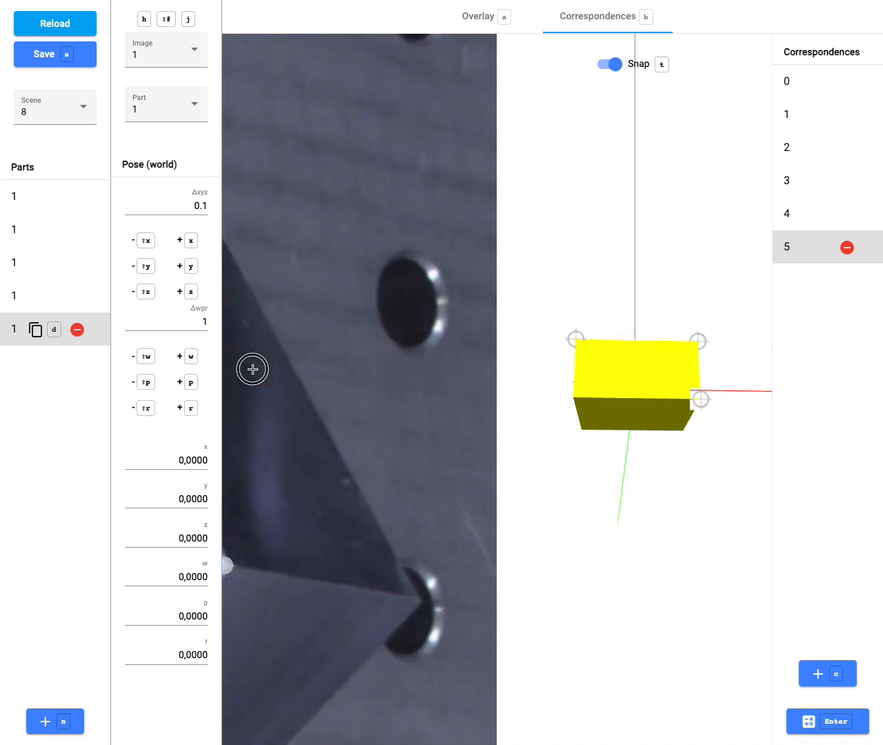
pyautogui.click(421, 602)
pyautogui.click(573, 397)
pyautogui.click(826, 722)
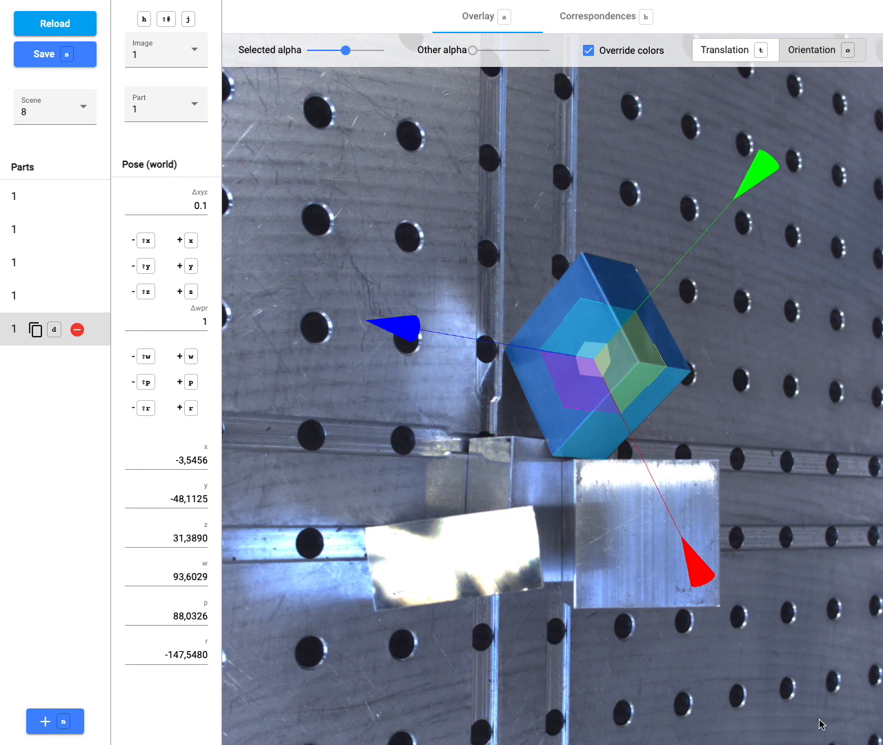
# On camera image 2, slide the cube along its red, green and blue axes.
pyautogui.press('j')
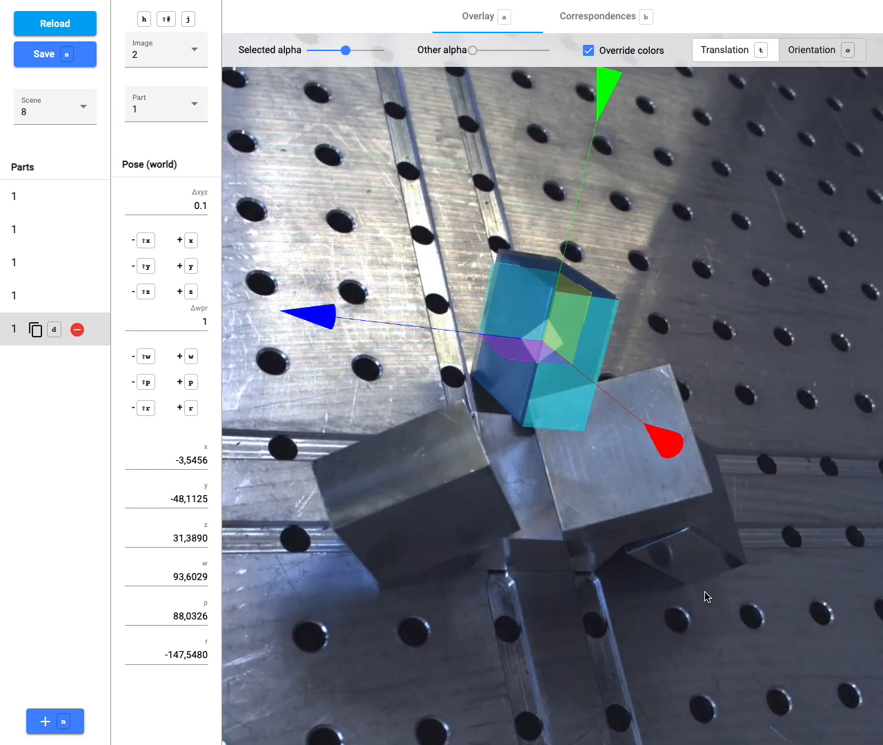
pyautogui.moveTo(607, 398); pyautogui.dragTo(586, 329)
pyautogui.moveTo(571, 218); pyautogui.dragTo(570, 222)
pyautogui.moveTo(422, 323); pyautogui.dragTo(422, 327)
# Refine the cube across images 2 and 3 to x -0.1473, y -47.3344, z 34.5751.
pyautogui.press('j')
pyautogui.moveTo(709, 345); pyautogui.dragTo(702, 349)
pyautogui.press('h')
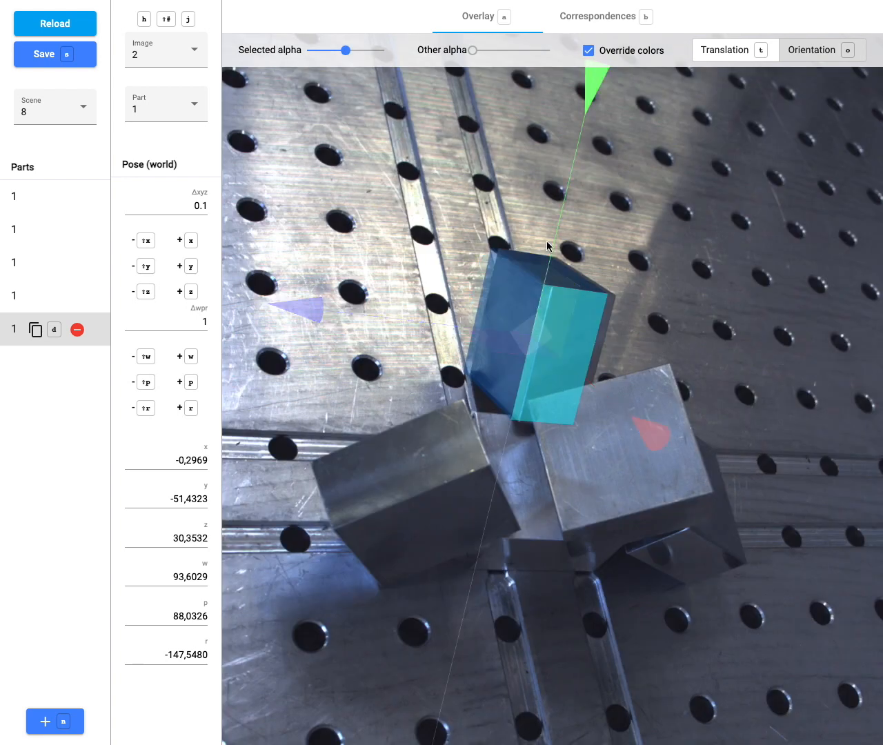
pyautogui.moveTo(553, 241); pyautogui.dragTo(552, 242)
pyautogui.moveTo(619, 400); pyautogui.dragTo(630, 402)
pyautogui.moveTo(565, 241); pyautogui.dragTo(562, 243)
pyautogui.press('j')
pyautogui.press('j')
pyautogui.press('j')
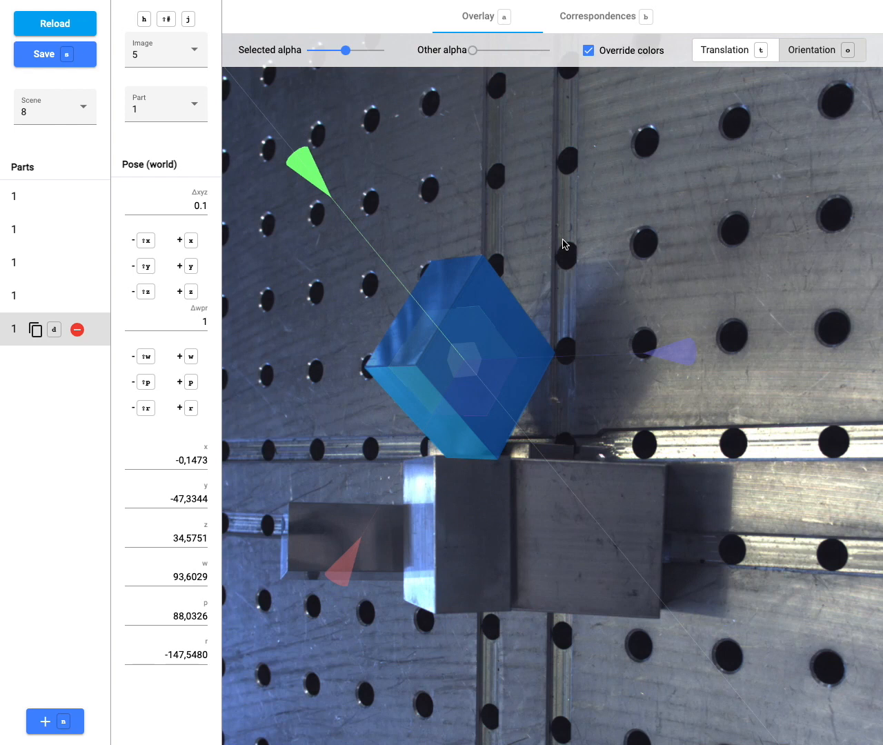
# Switch to scene 10004, review its parts, and delete the fifth part.
pyautogui.click(39, 113)
pyautogui.click(41, 227)
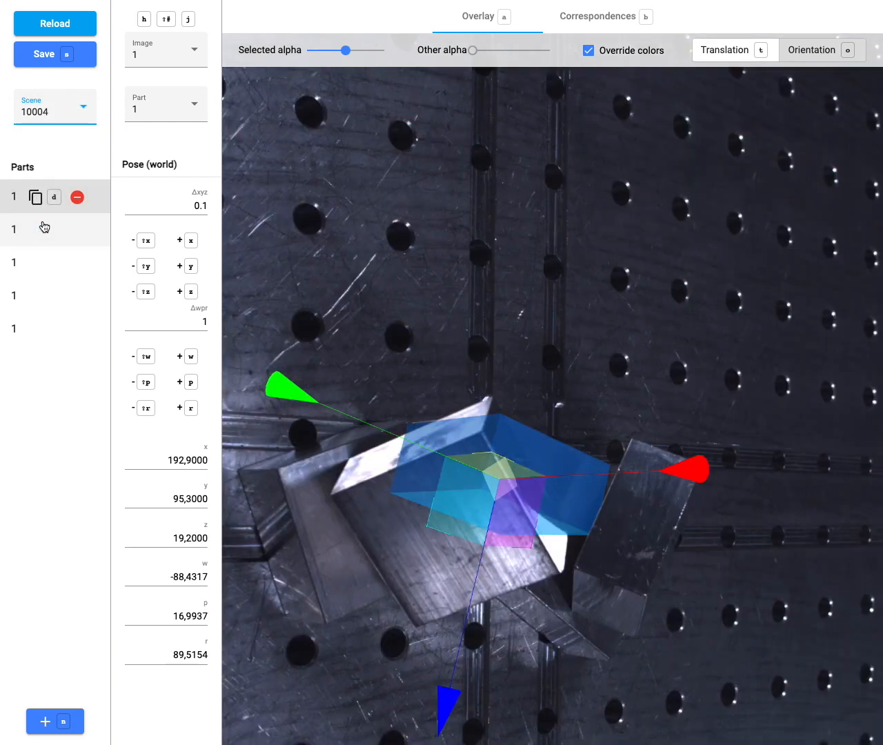
pyautogui.click(24, 233)
pyautogui.click(31, 267)
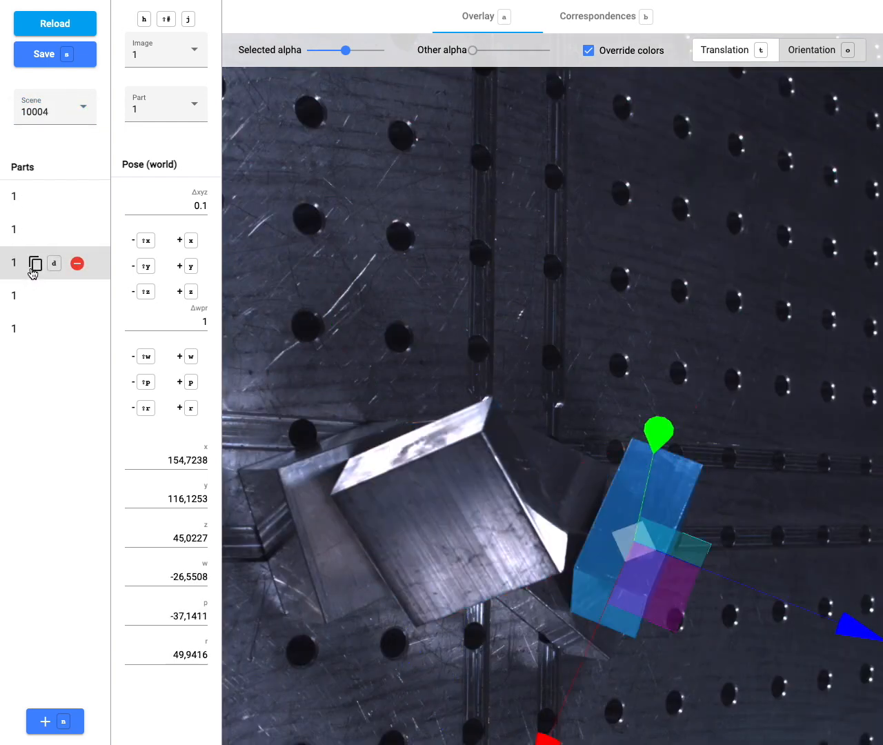
pyautogui.click(35, 297)
pyautogui.click(38, 331)
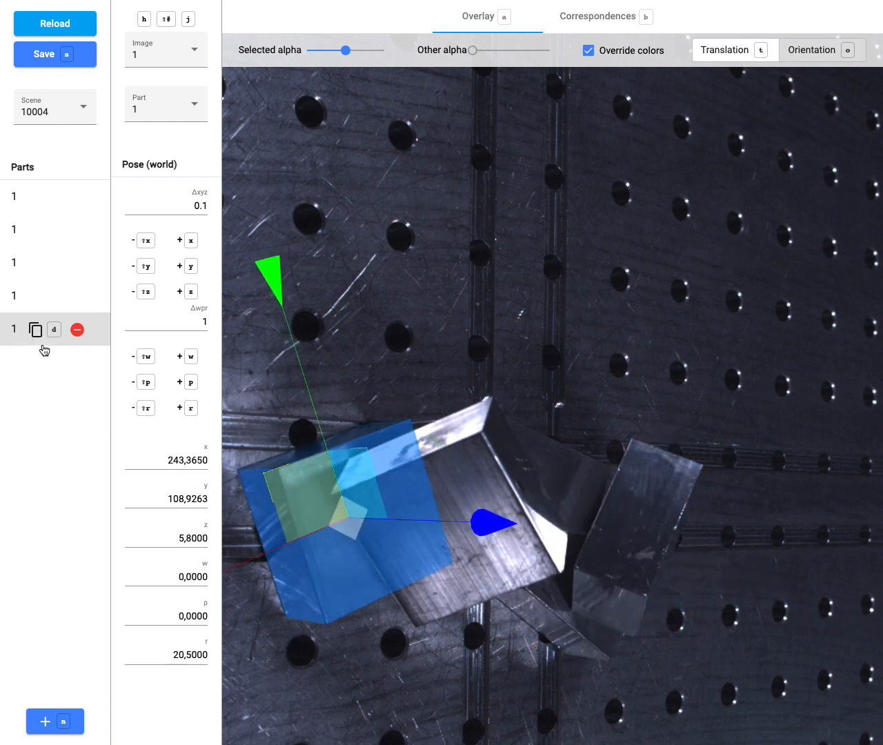
pyautogui.click(77, 330)
# Duplicate the fourth part, fit it onto the large lower-left cube, and check images 2 and 3.
pyautogui.click(35, 297)
pyautogui.moveTo(536, 592); pyautogui.dragTo(287, 533)
pyautogui.click(287, 532)
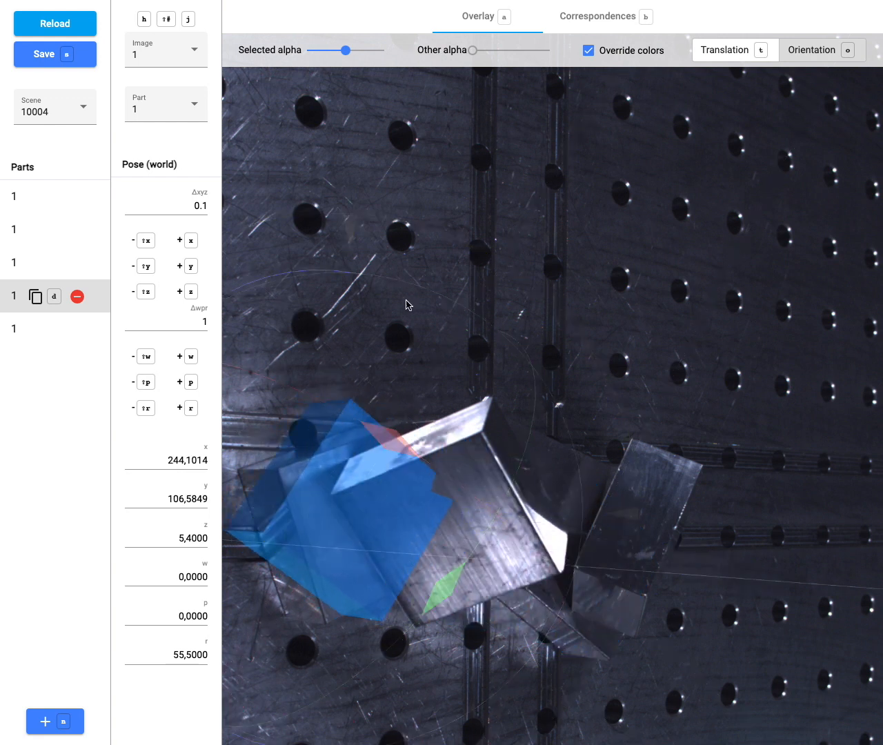
pyautogui.moveTo(292, 272); pyautogui.dragTo(364, 331)
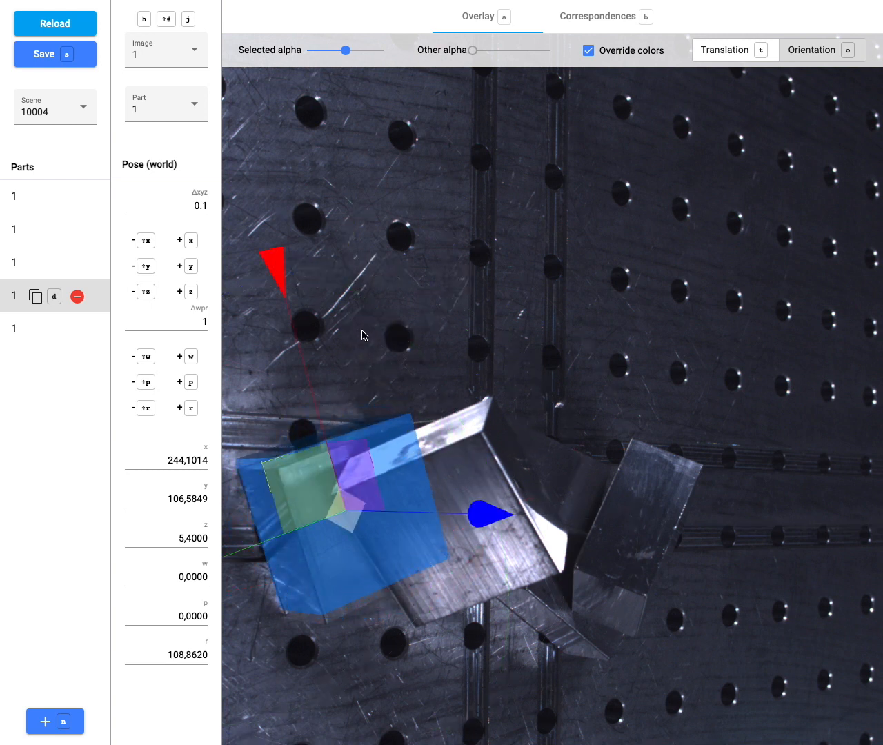
pyautogui.moveTo(305, 497)
pyautogui.mouseDown()
pyautogui.moveTo(310, 508)
pyautogui.moveTo(297, 496)
pyautogui.mouseUp()
pyautogui.click(192, 408)
pyautogui.press('j')
pyautogui.moveTo(458, 642); pyautogui.dragTo(587, 567)
pyautogui.press('j')
pyautogui.press('j')
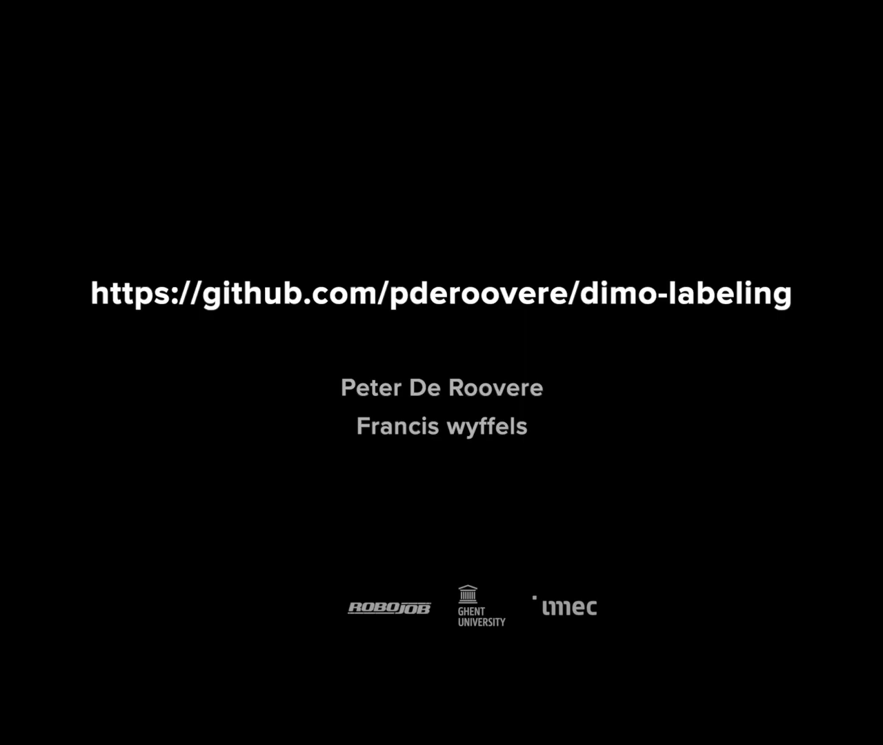